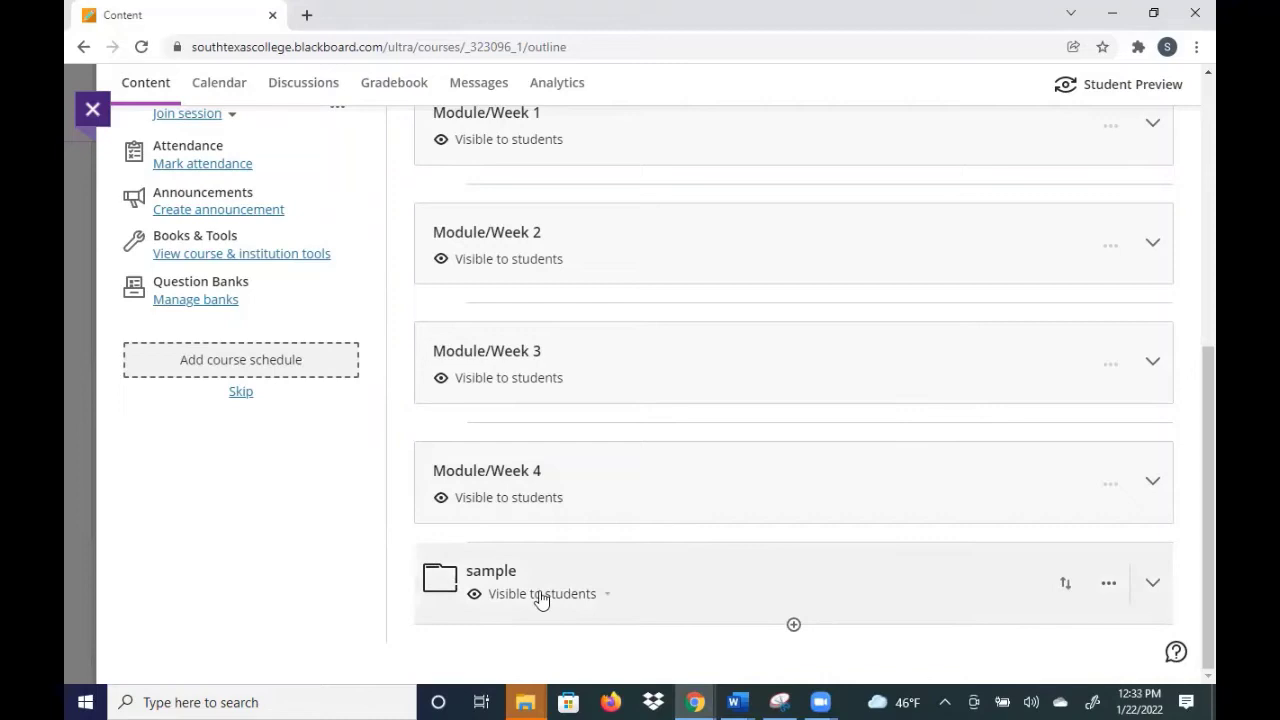
# Step: Expand Module/Week 4 and the sample folder to review their items, then collapse both
pyautogui.click(785, 502)
pyautogui.scroll(-4, 795, 475)
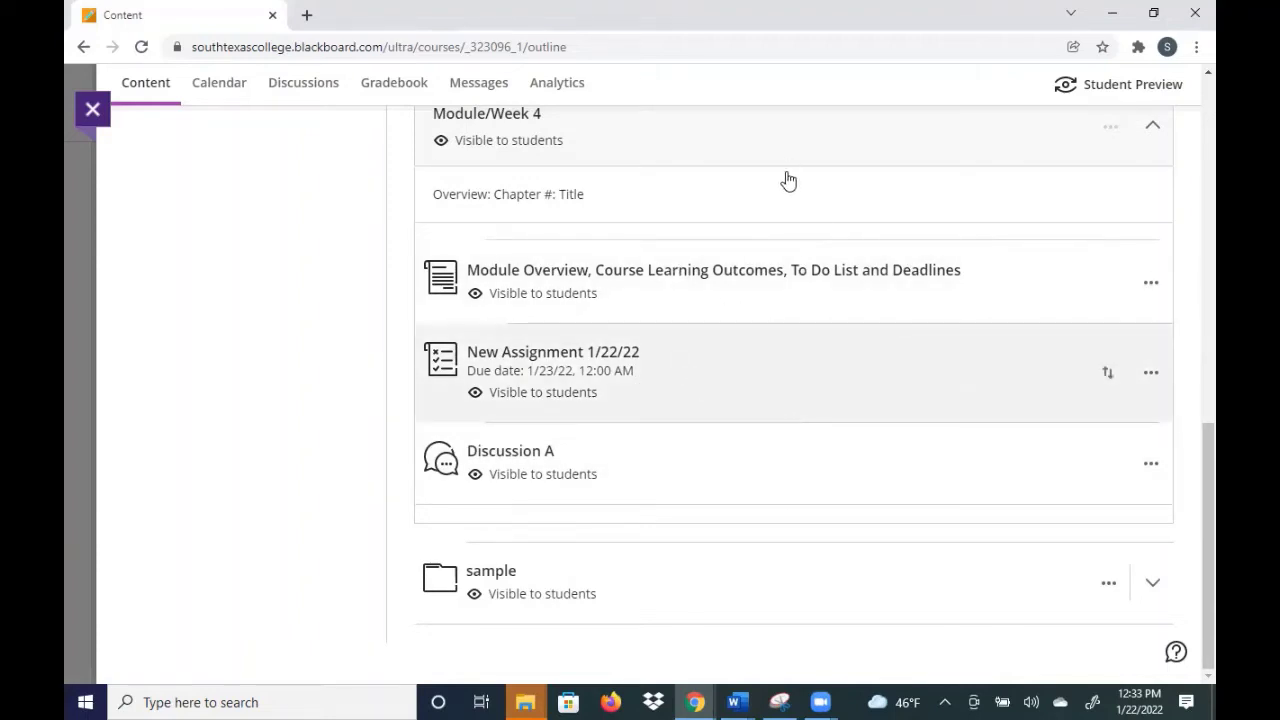
pyautogui.click(784, 156)
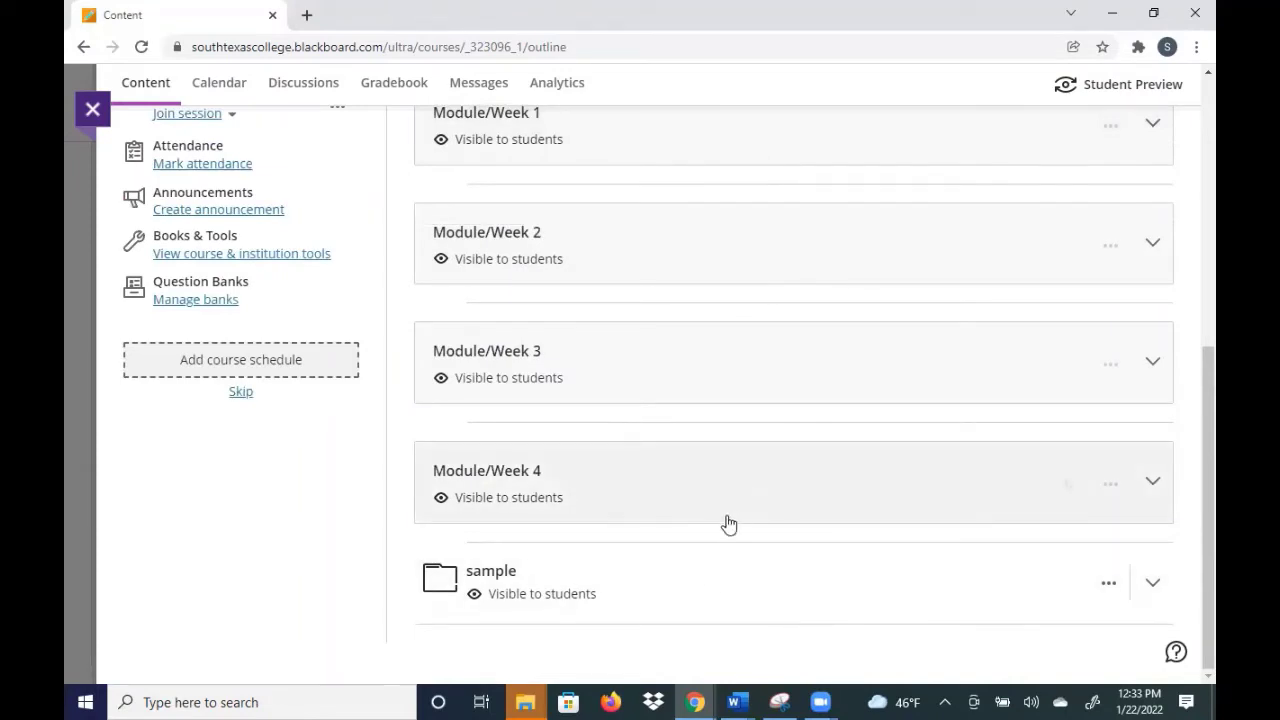
pyautogui.click(709, 597)
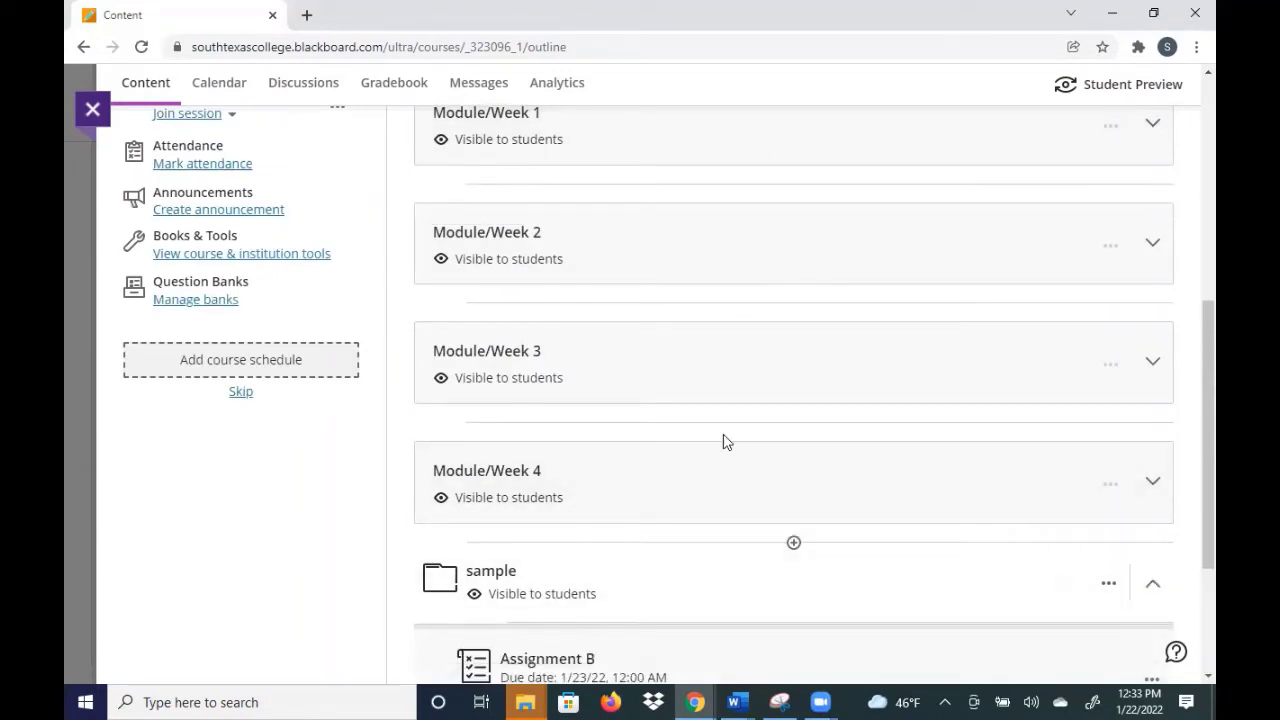
pyautogui.scroll(-2, 726, 442)
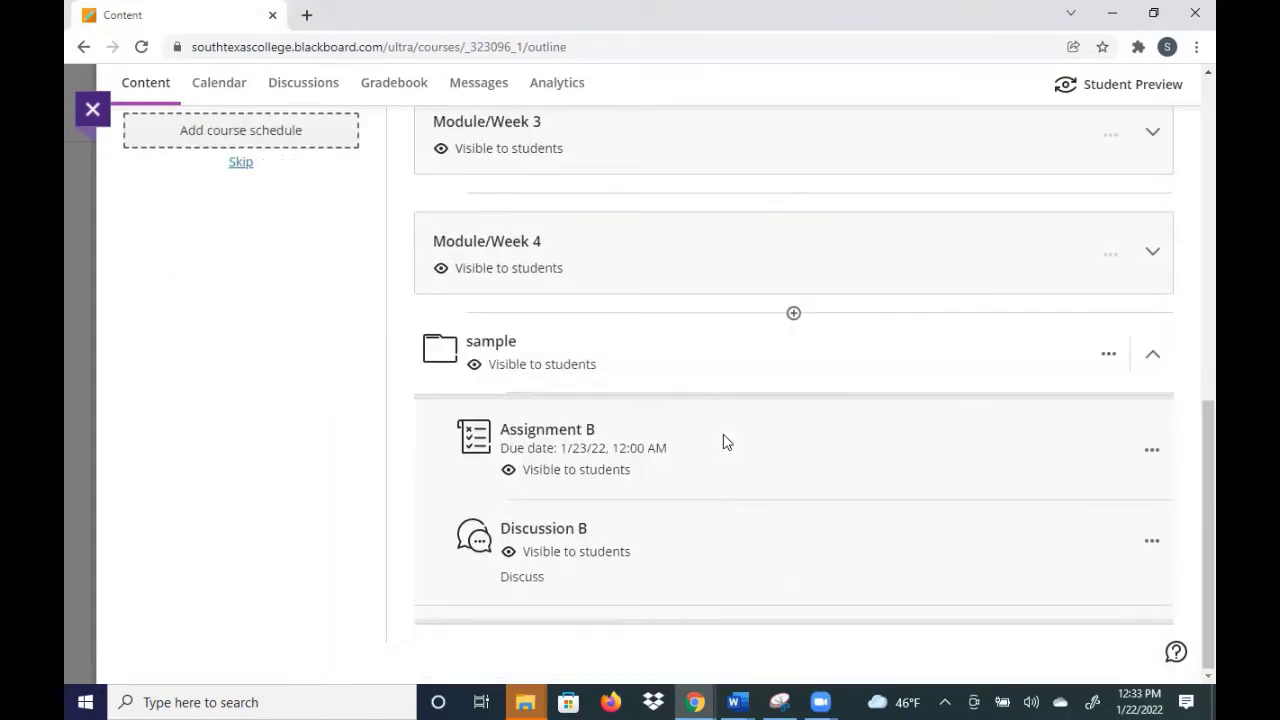
pyautogui.click(680, 366)
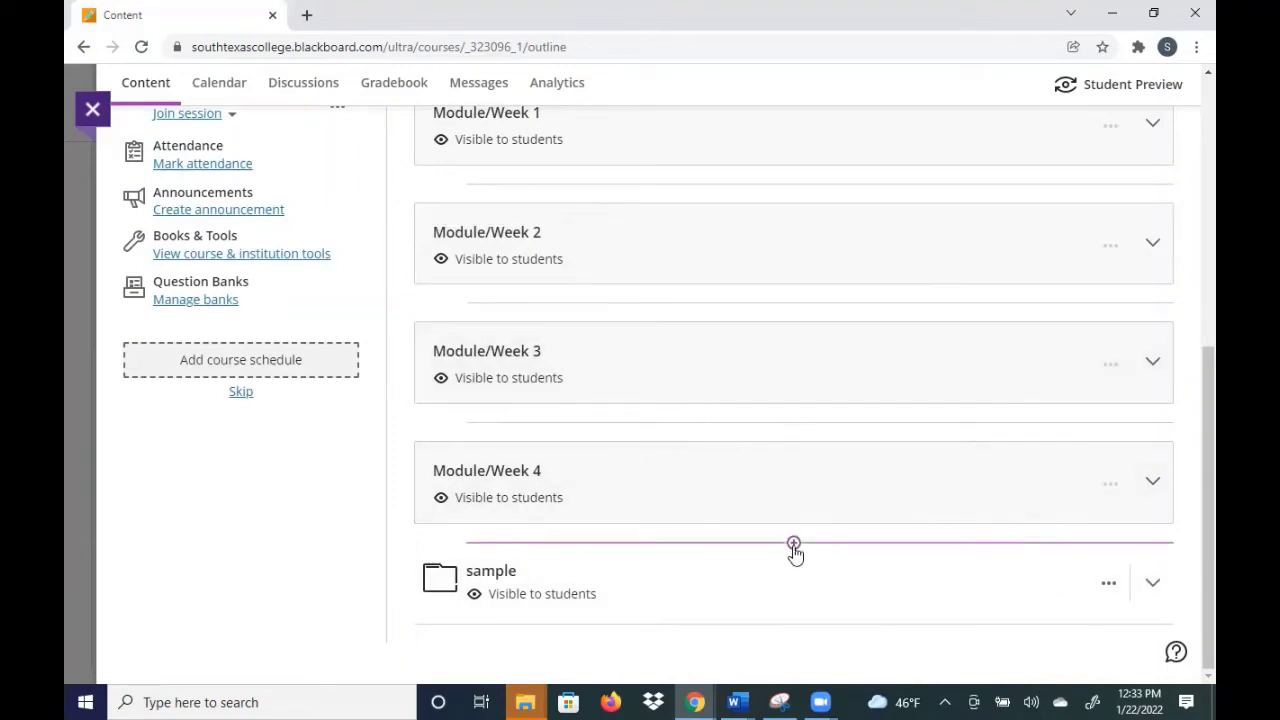
# Step: Insert a new Learning module into the outline after Module/Week 4 using Create
pyautogui.click(793, 545)
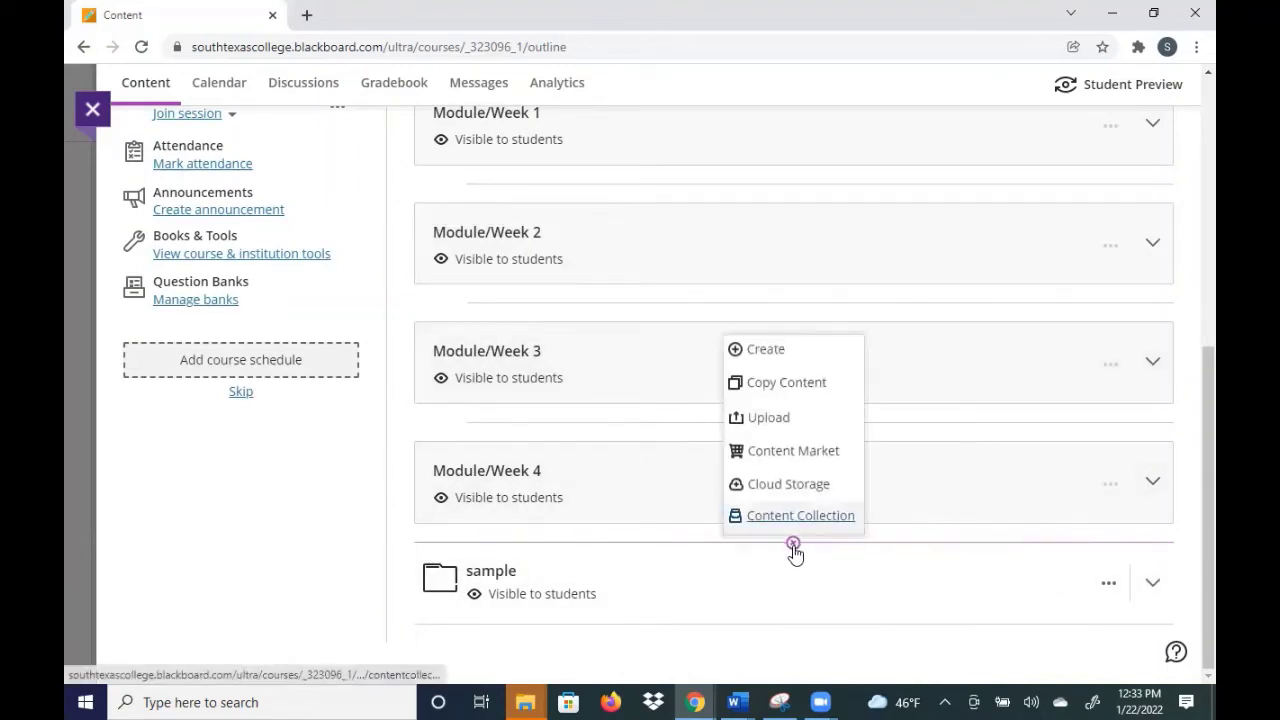
pyautogui.click(766, 352)
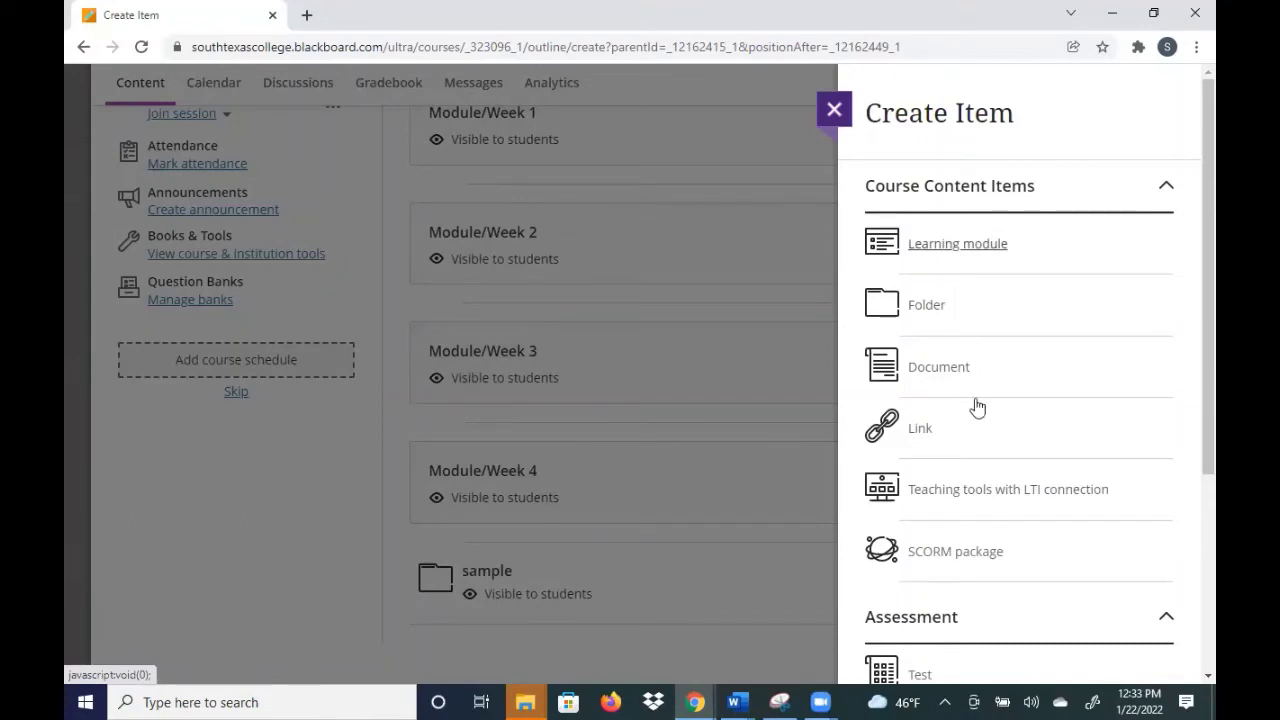
pyautogui.click(955, 248)
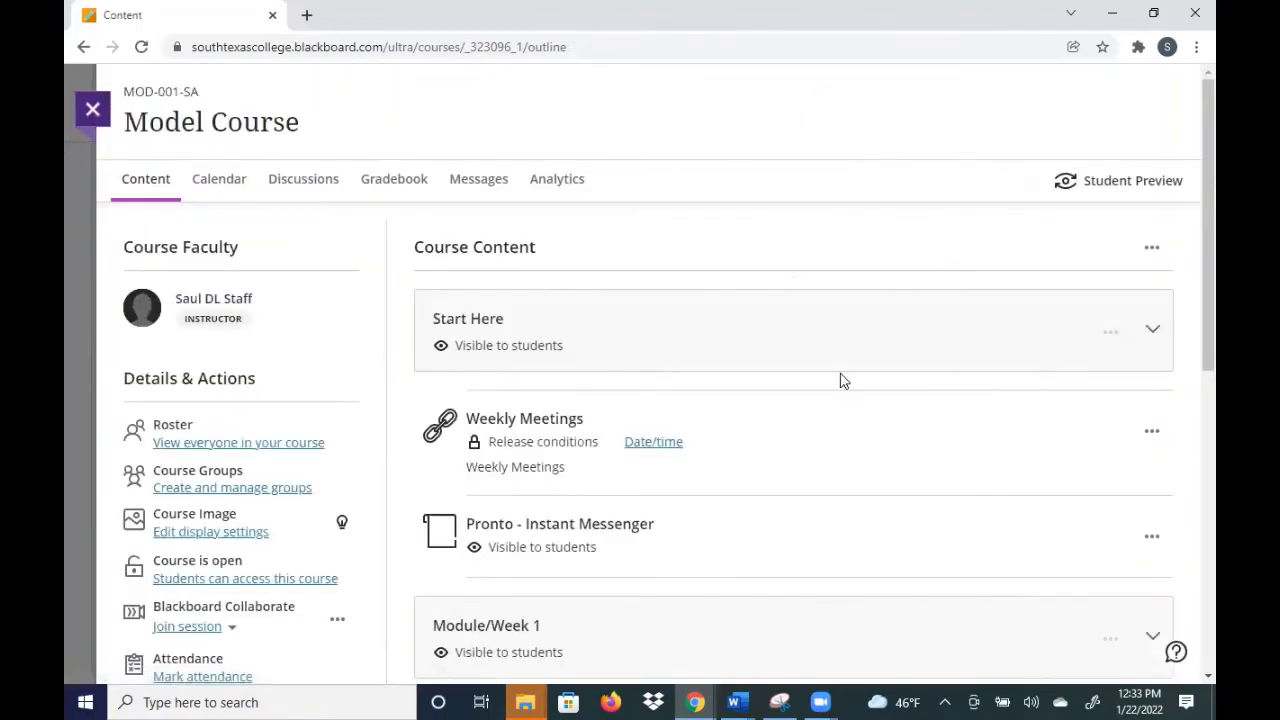
# Step: Title the new module 'Module 5' and set its visibility to Visible to students
pyautogui.scroll(-5, 840, 377)
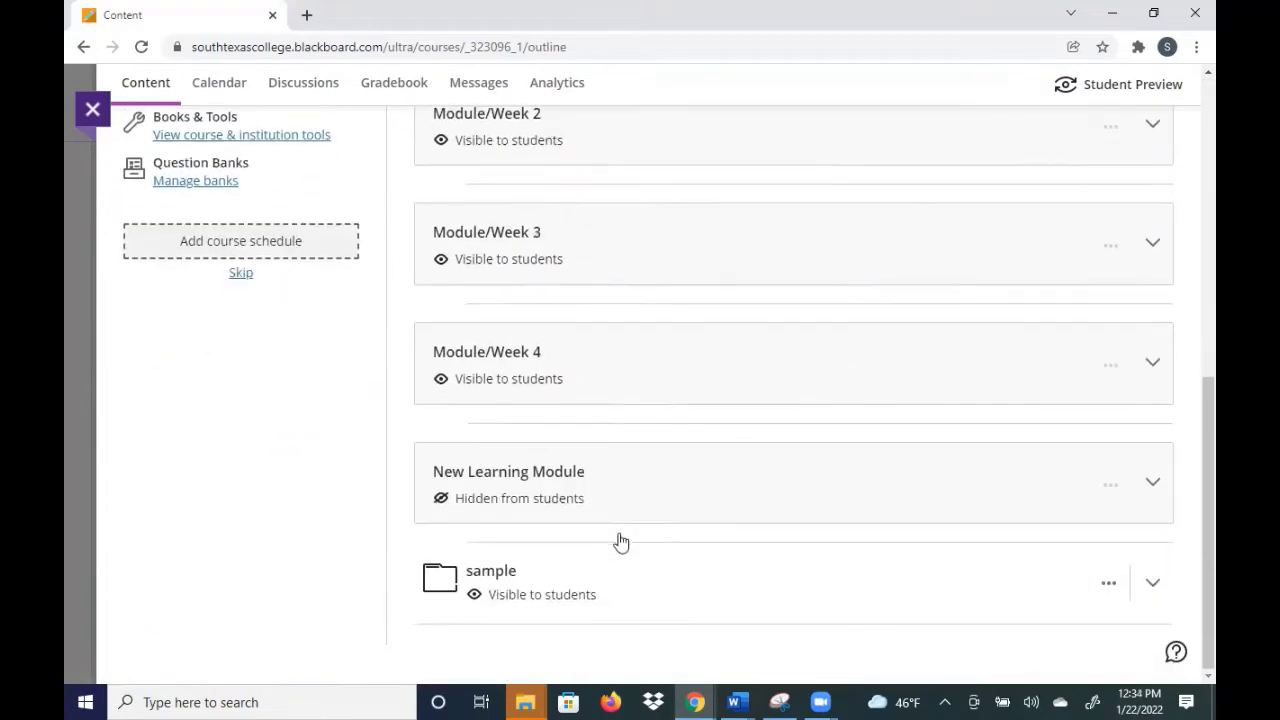
pyautogui.click(594, 473)
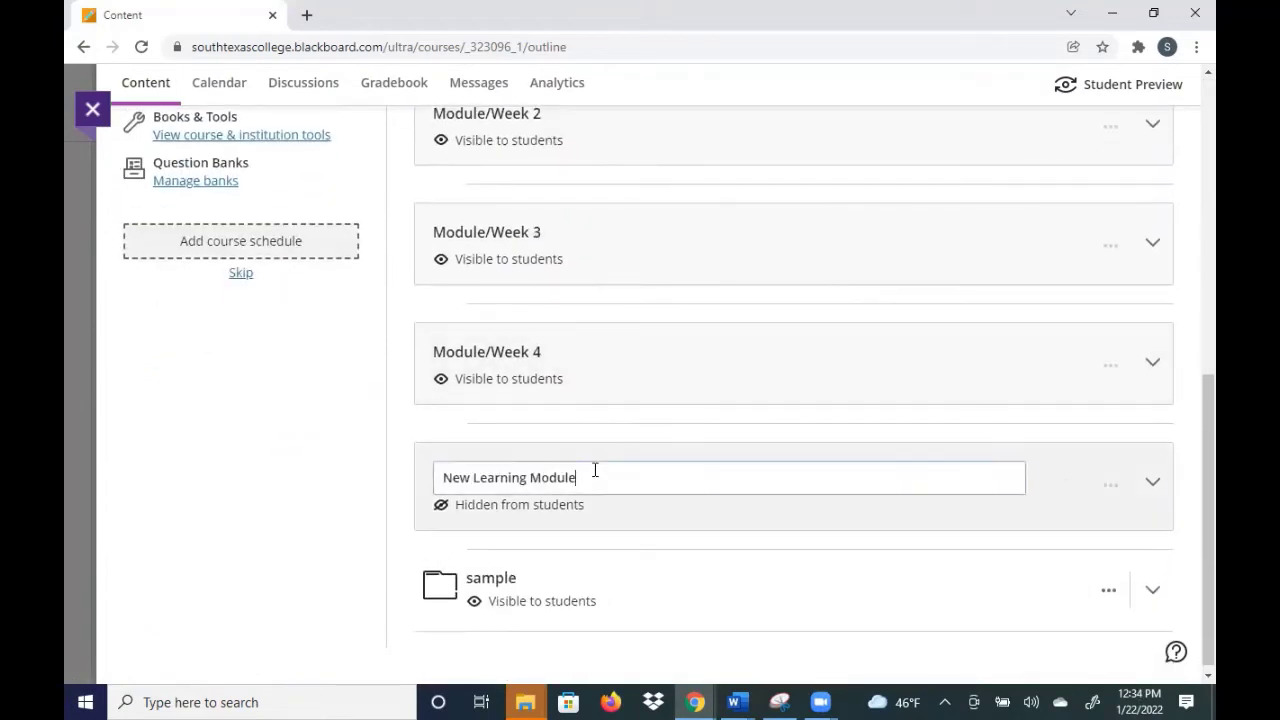
pyautogui.press('BackSpace')
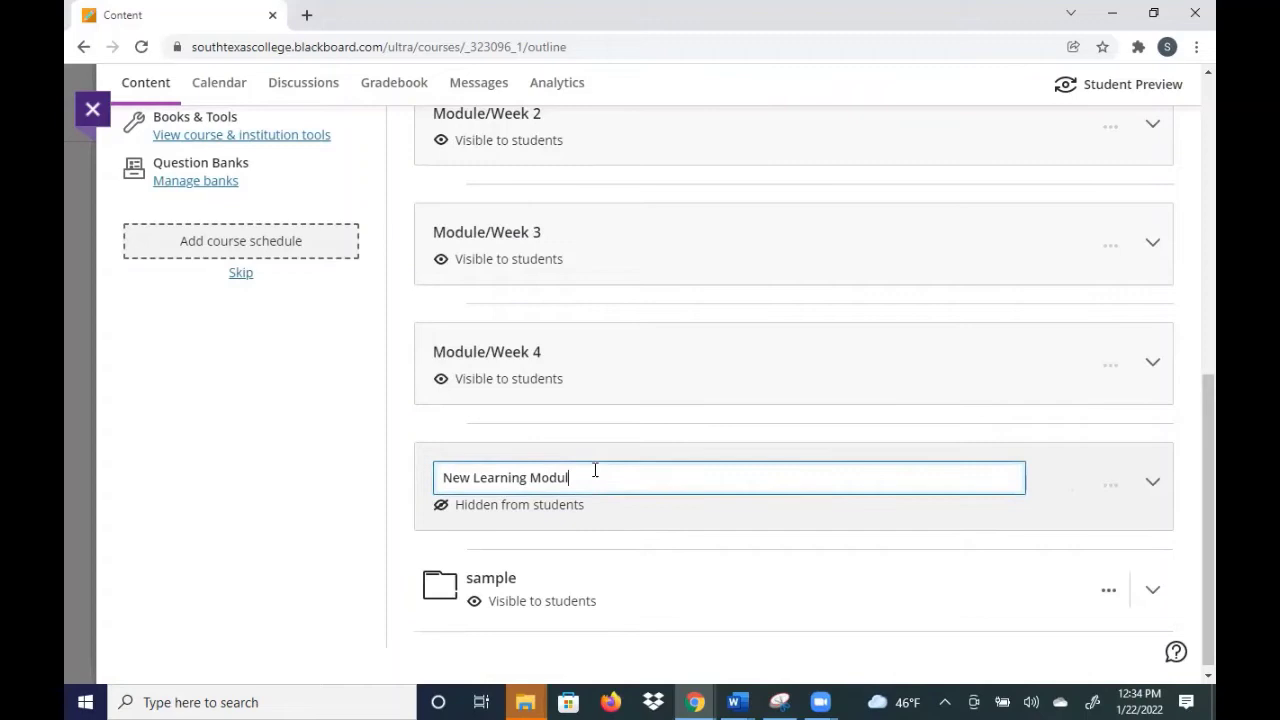
pyautogui.hotkey('ctrl', 'a')
pyautogui.press('BackSpace')
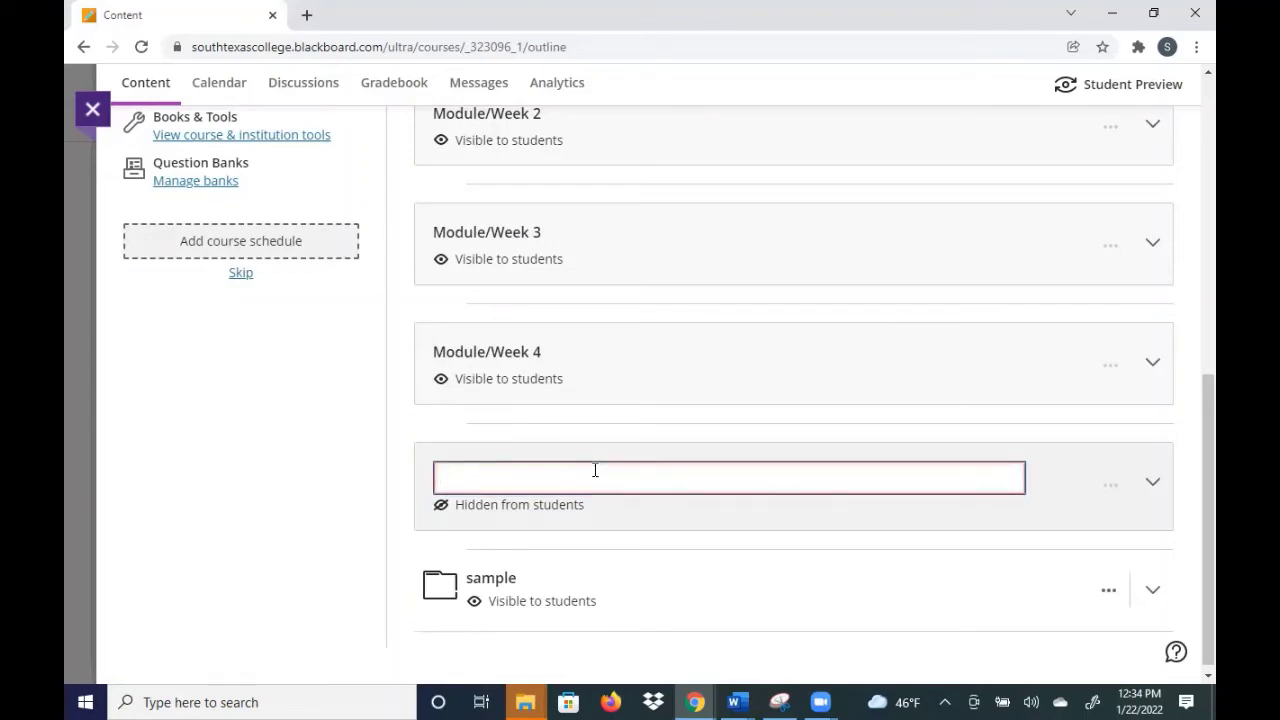
pyautogui.write('Module')
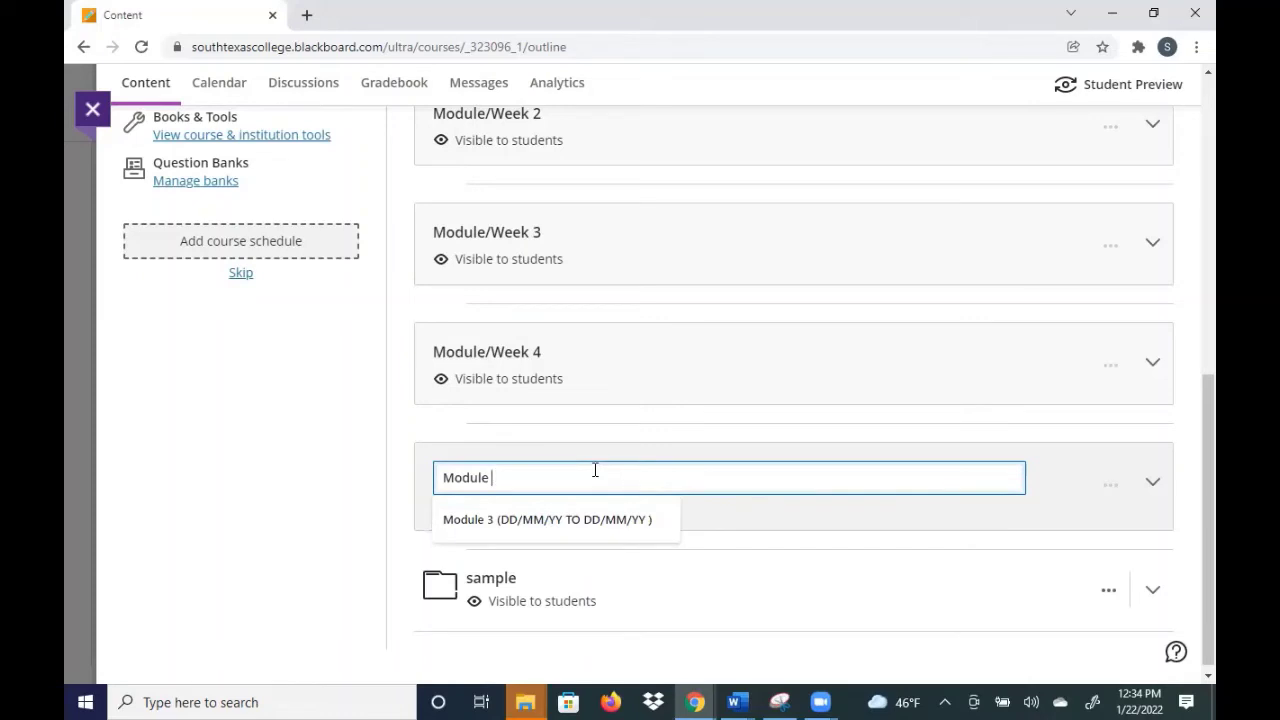
pyautogui.write(' 5')
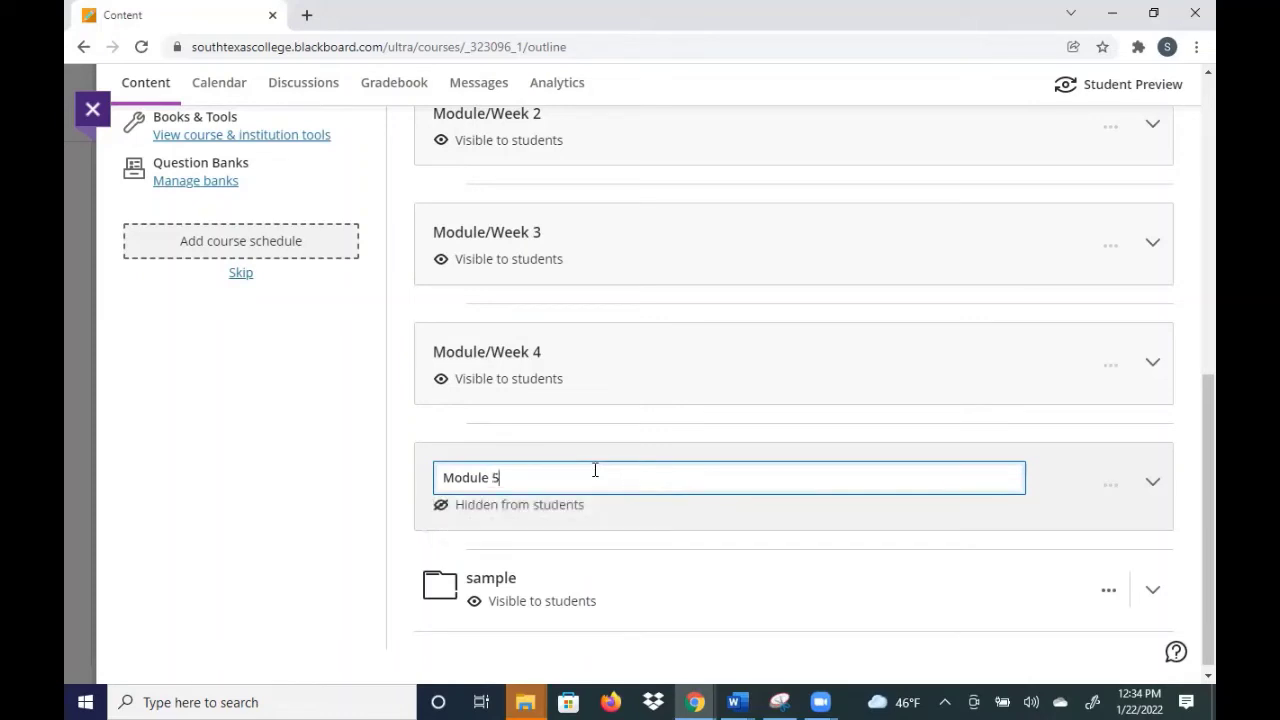
pyautogui.press('Return')
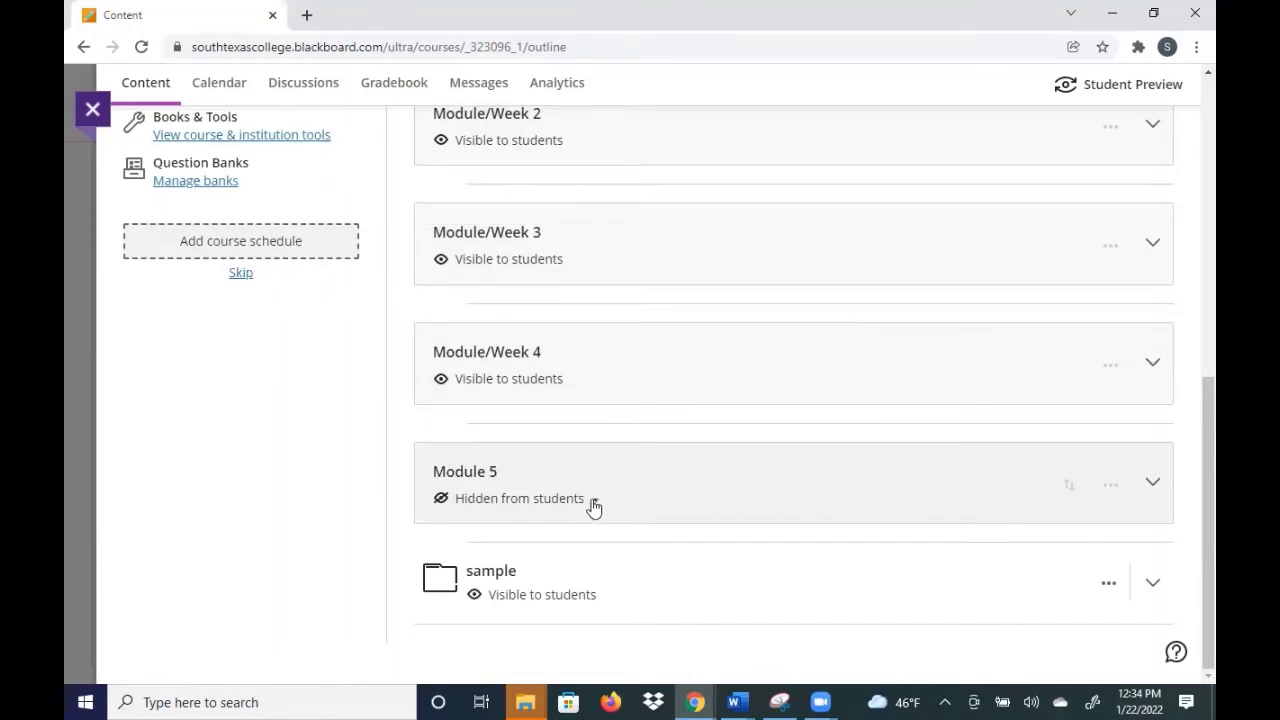
pyautogui.click(594, 503)
pyautogui.click(564, 529)
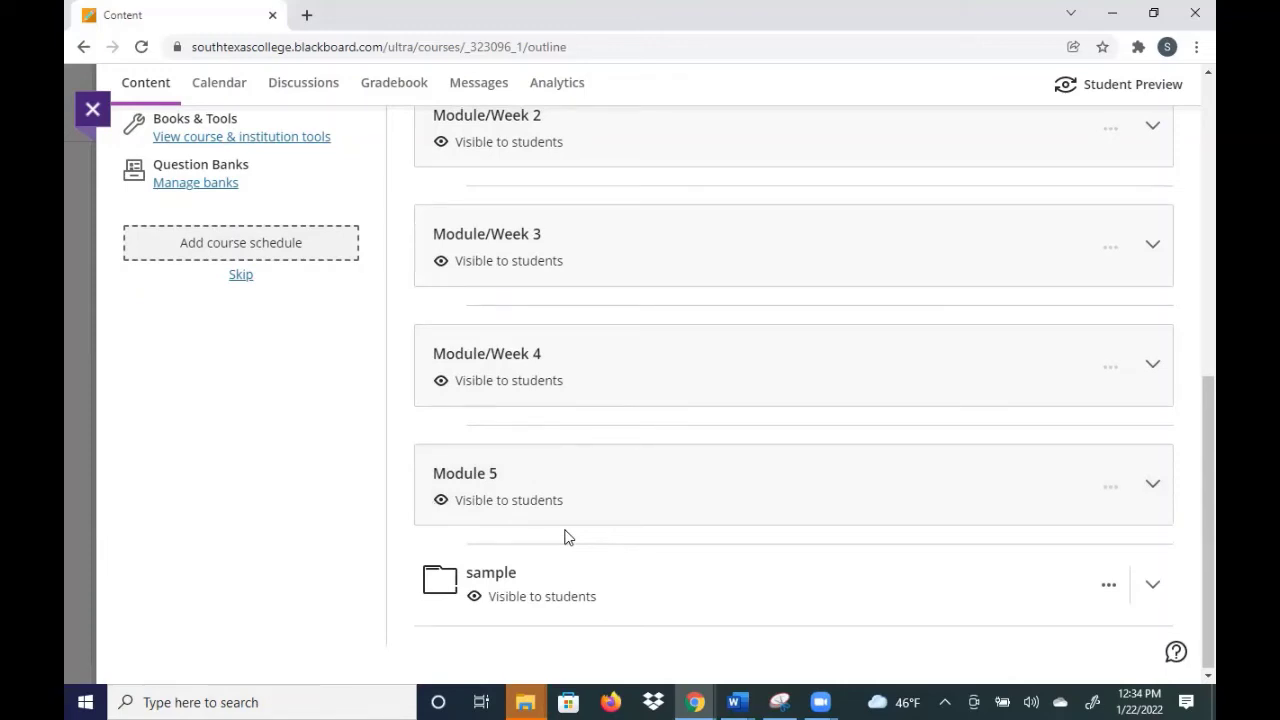
# Step: Expand Module 5 and open the Create Item panel for adding content inside it
pyautogui.click(660, 483)
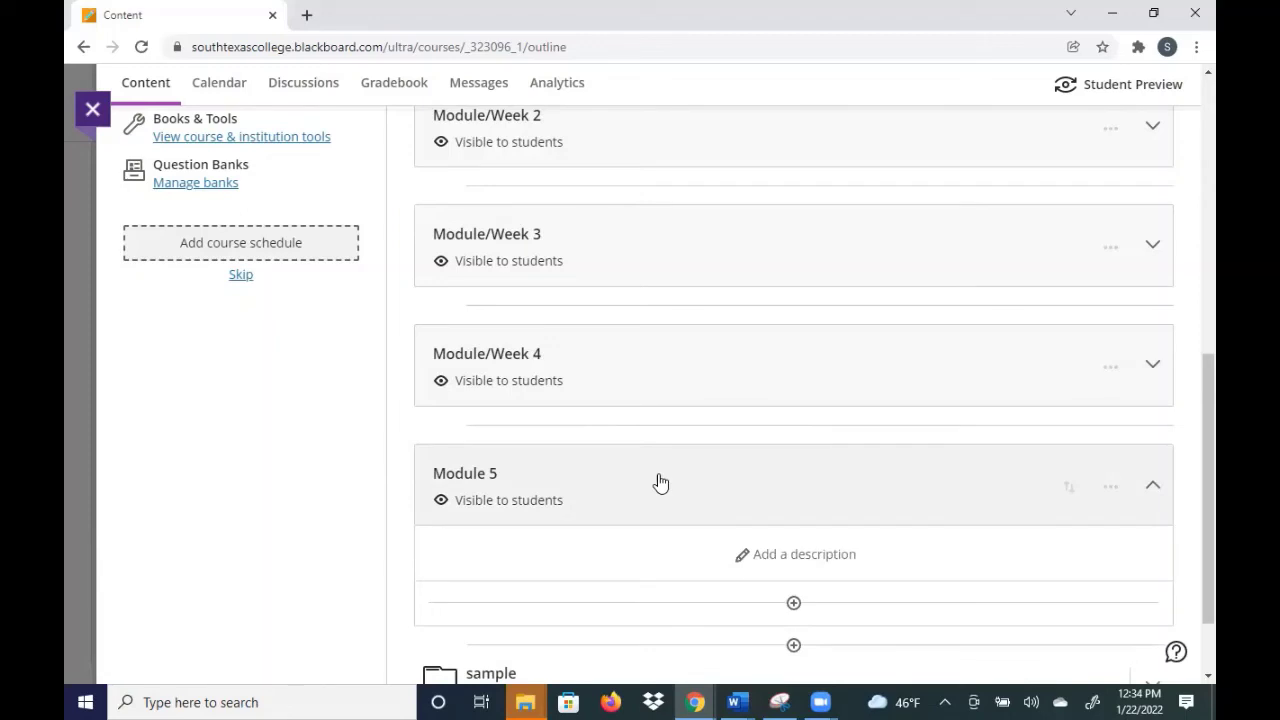
pyautogui.click(794, 601)
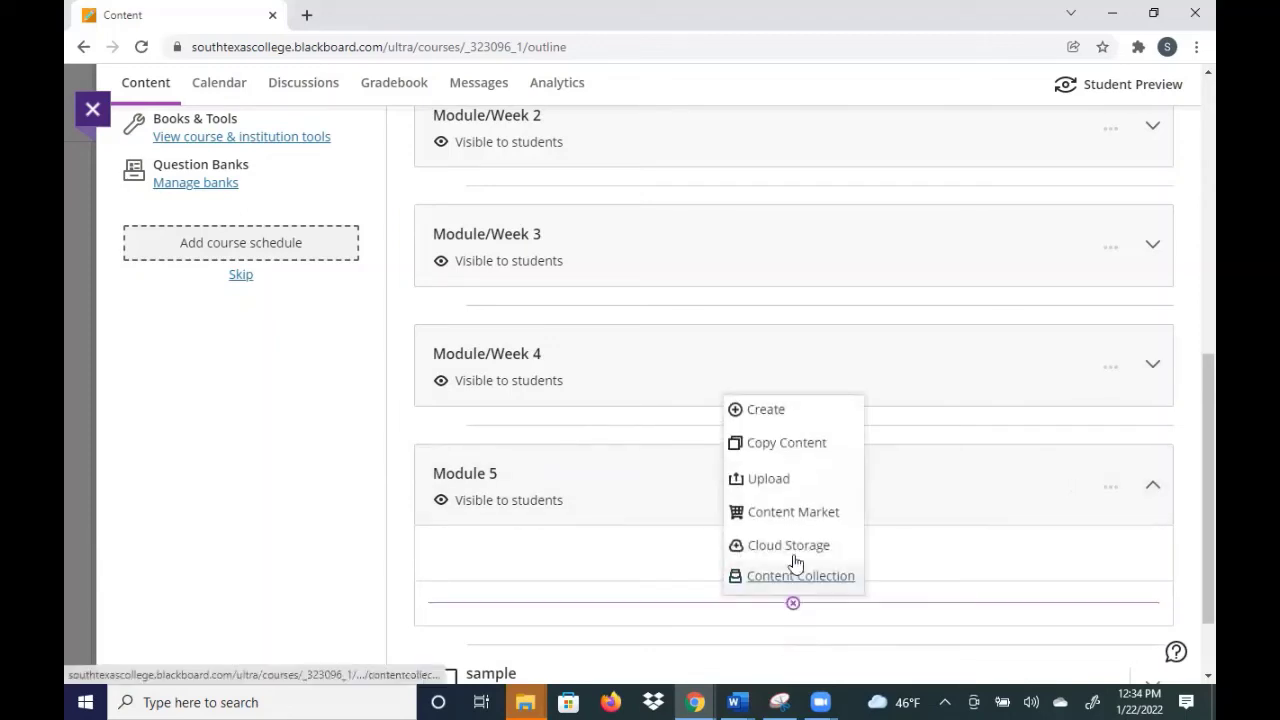
pyautogui.click(768, 420)
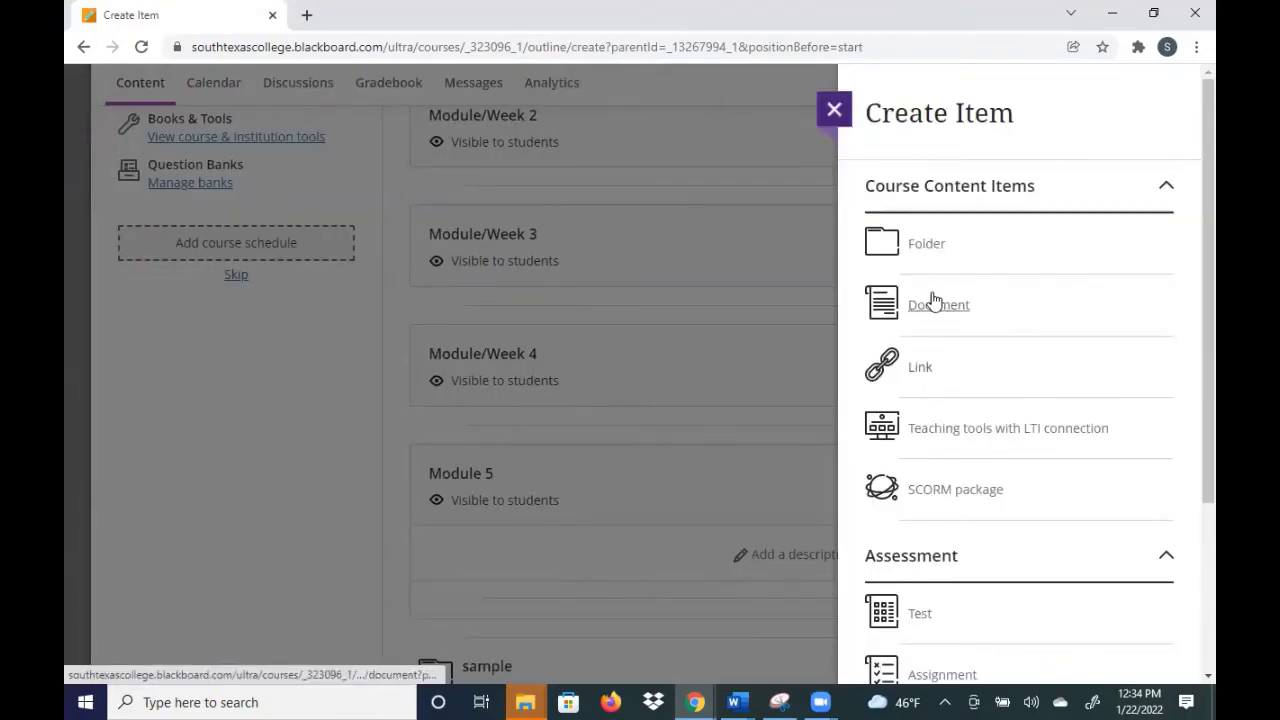
pyautogui.scroll(-1, 913, 438)
pyautogui.scroll(-2, 913, 438)
pyautogui.scroll(3, 946, 466)
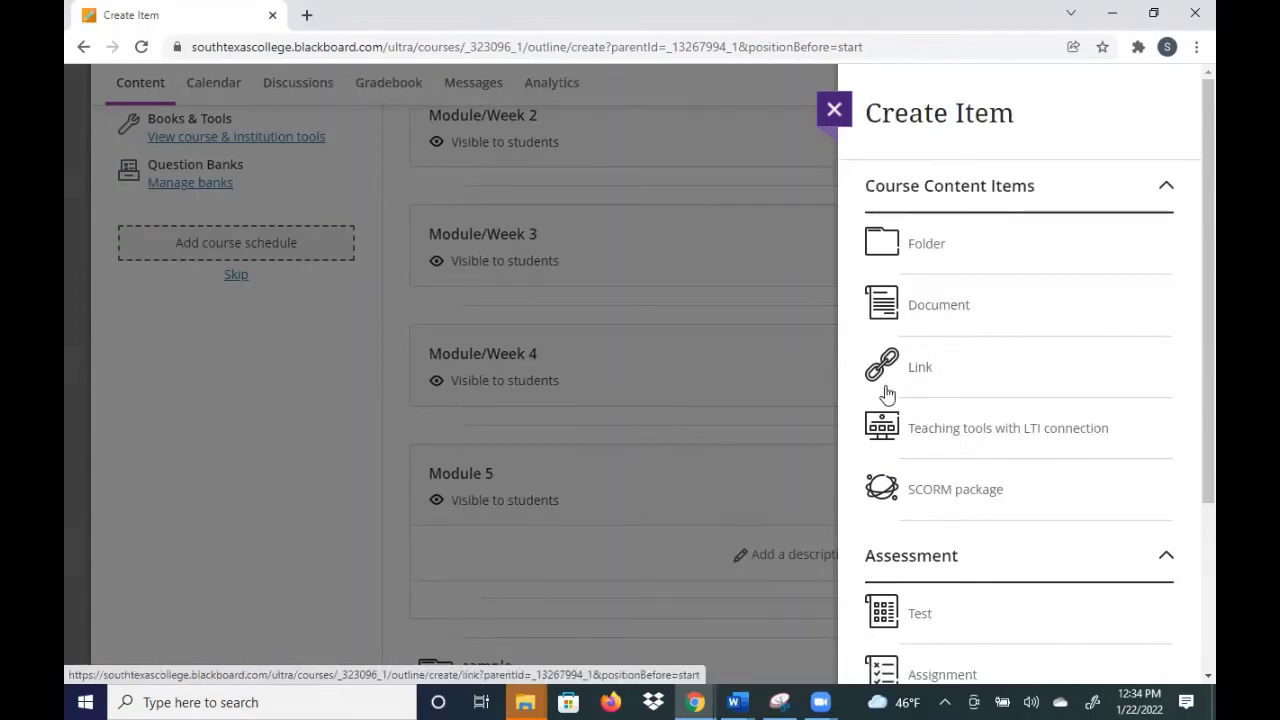
# Step: Create a document titled 'overview' in Module 5 with a saved text block reading 'text'
pyautogui.click(905, 318)
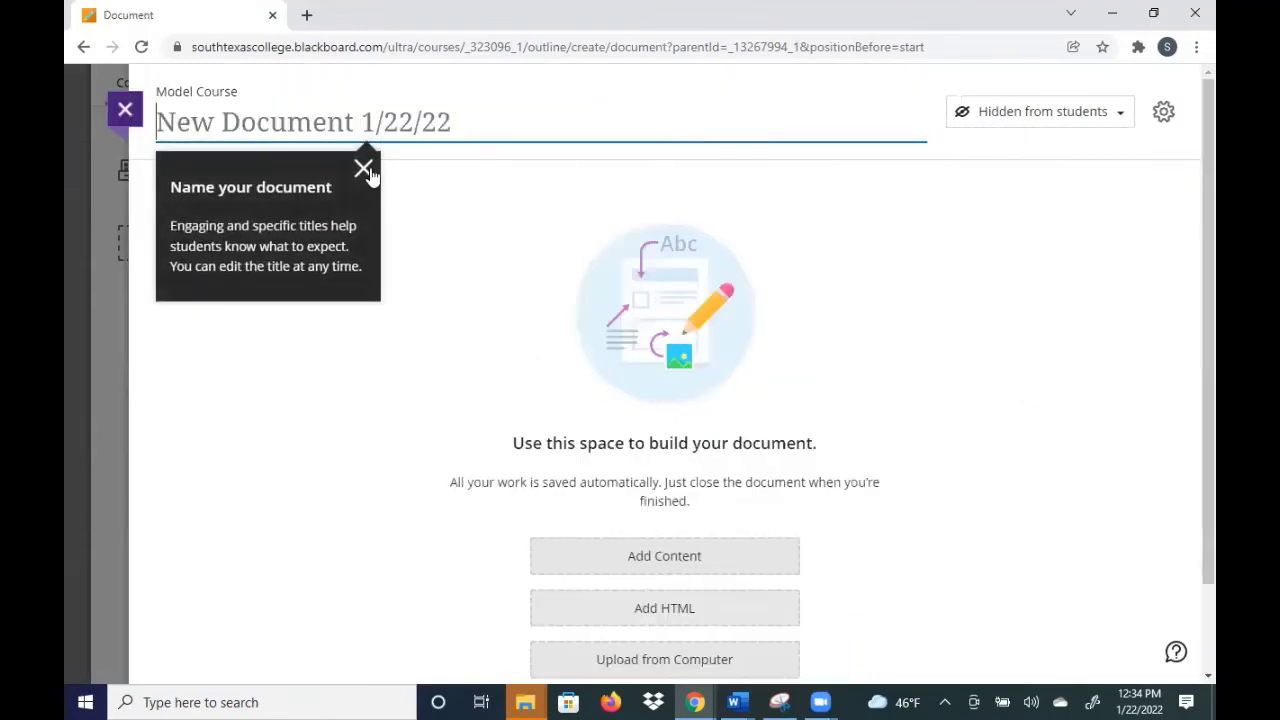
pyautogui.click(363, 168)
pyautogui.write('overview')
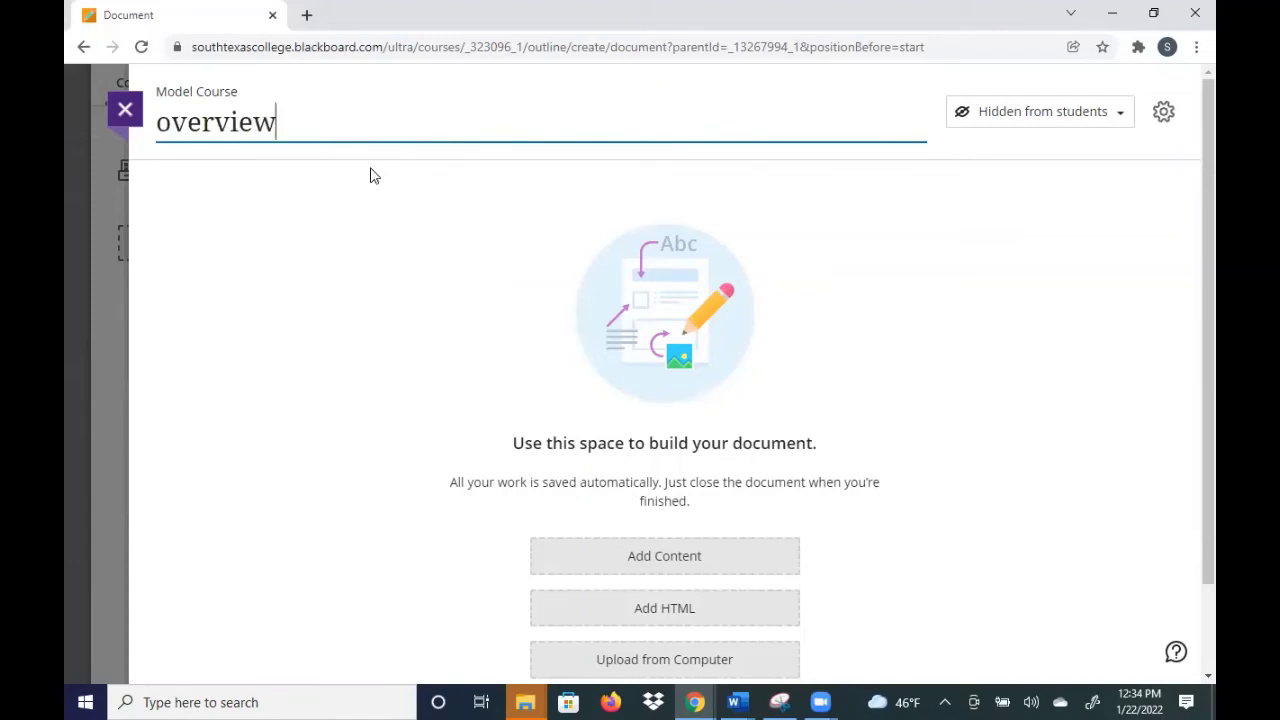
pyautogui.click(614, 557)
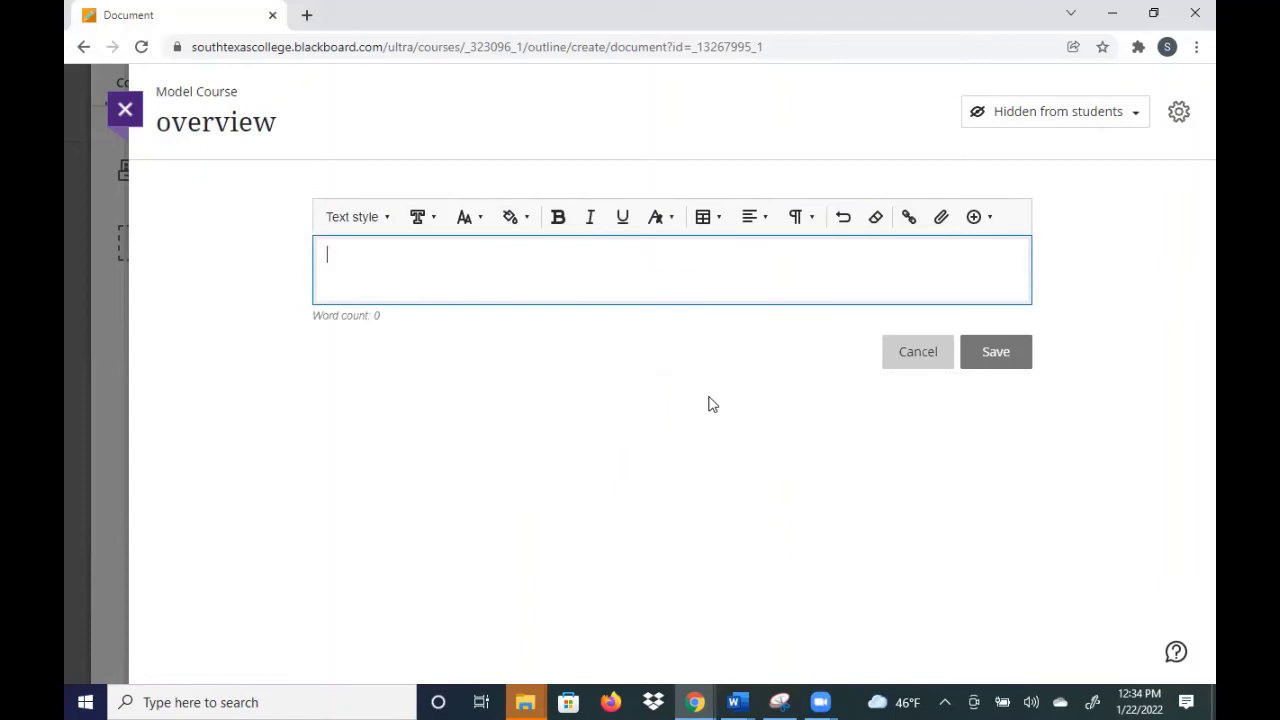
pyautogui.write('text')
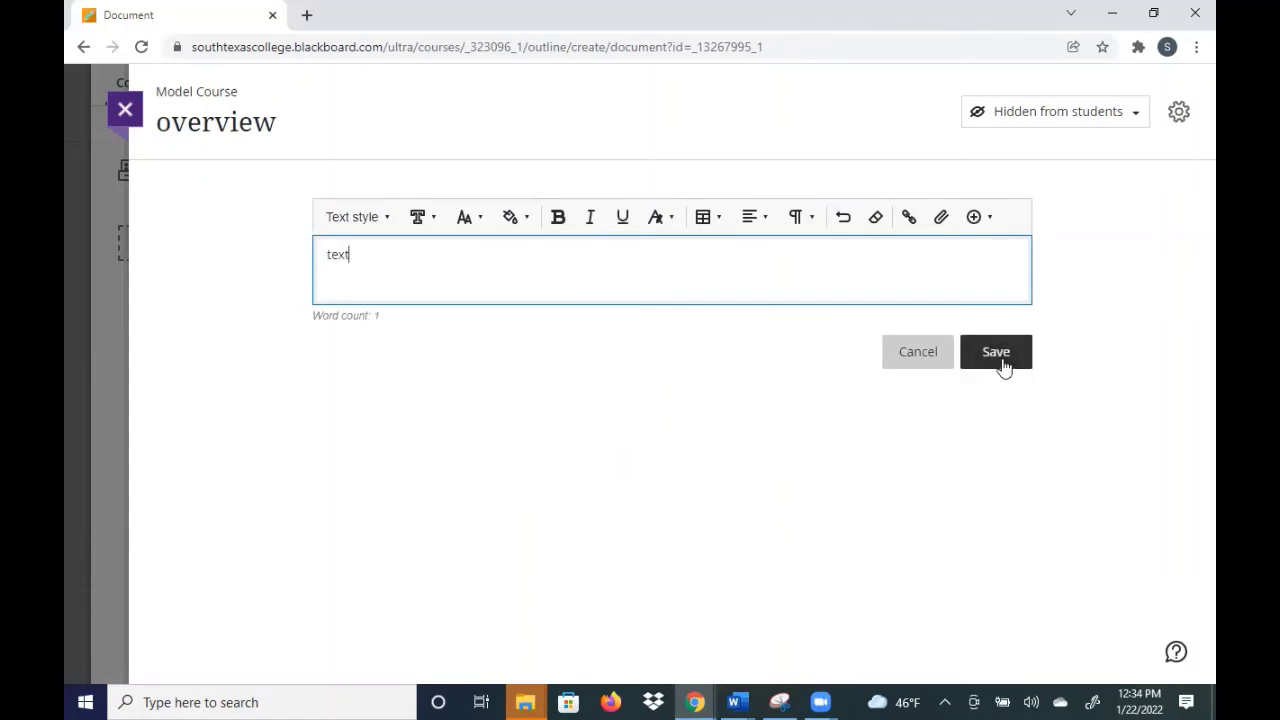
pyautogui.click(999, 360)
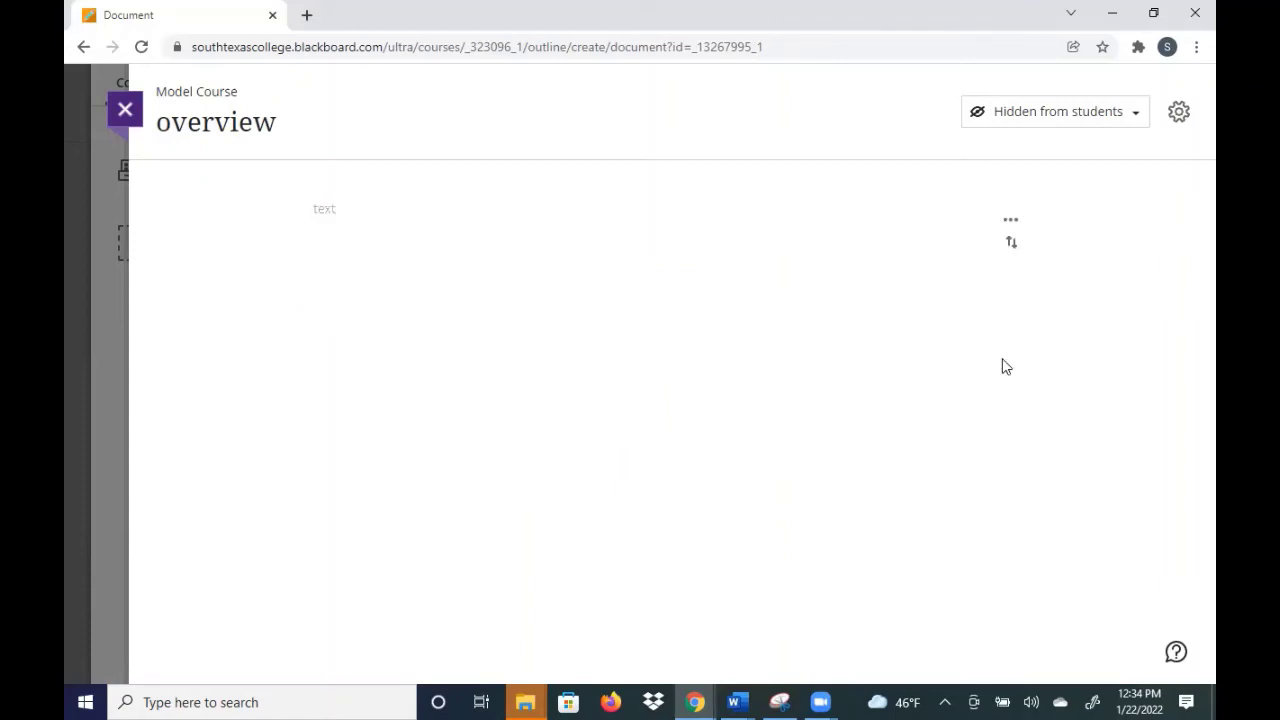
# Step: Close the overview document and scroll the course outline down to Module 5
pyautogui.click(672, 283)
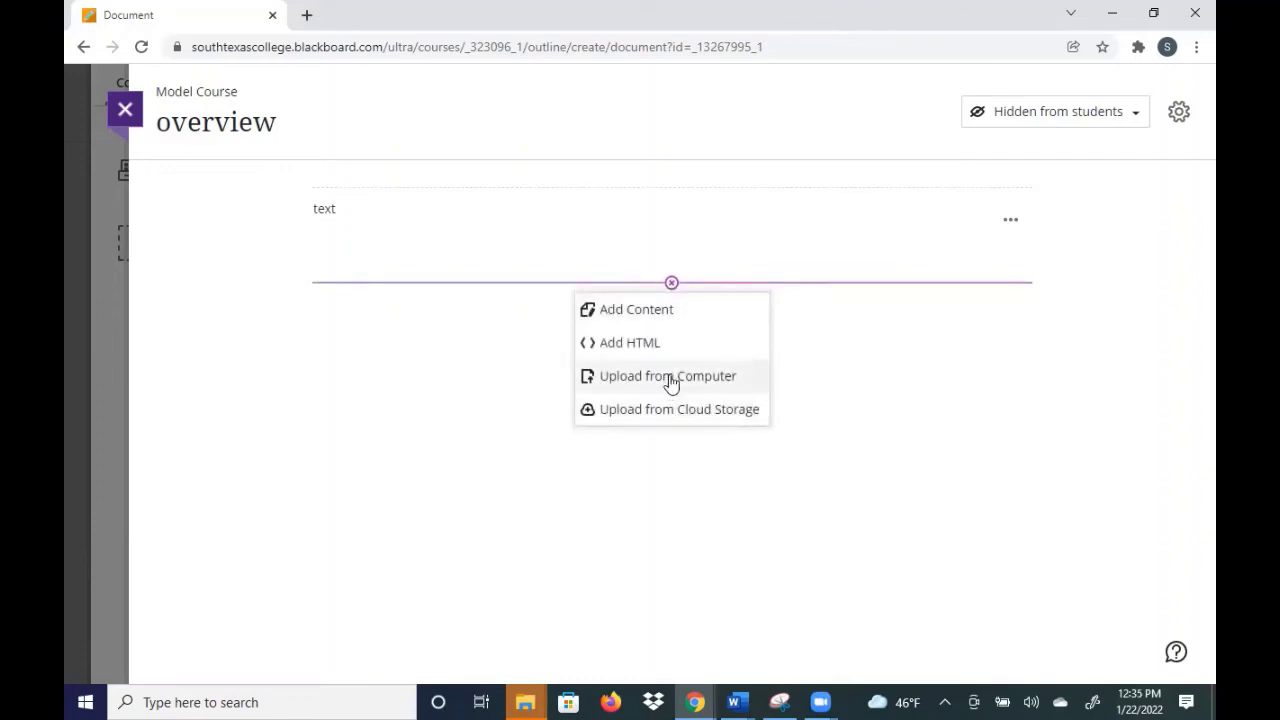
pyautogui.click(838, 336)
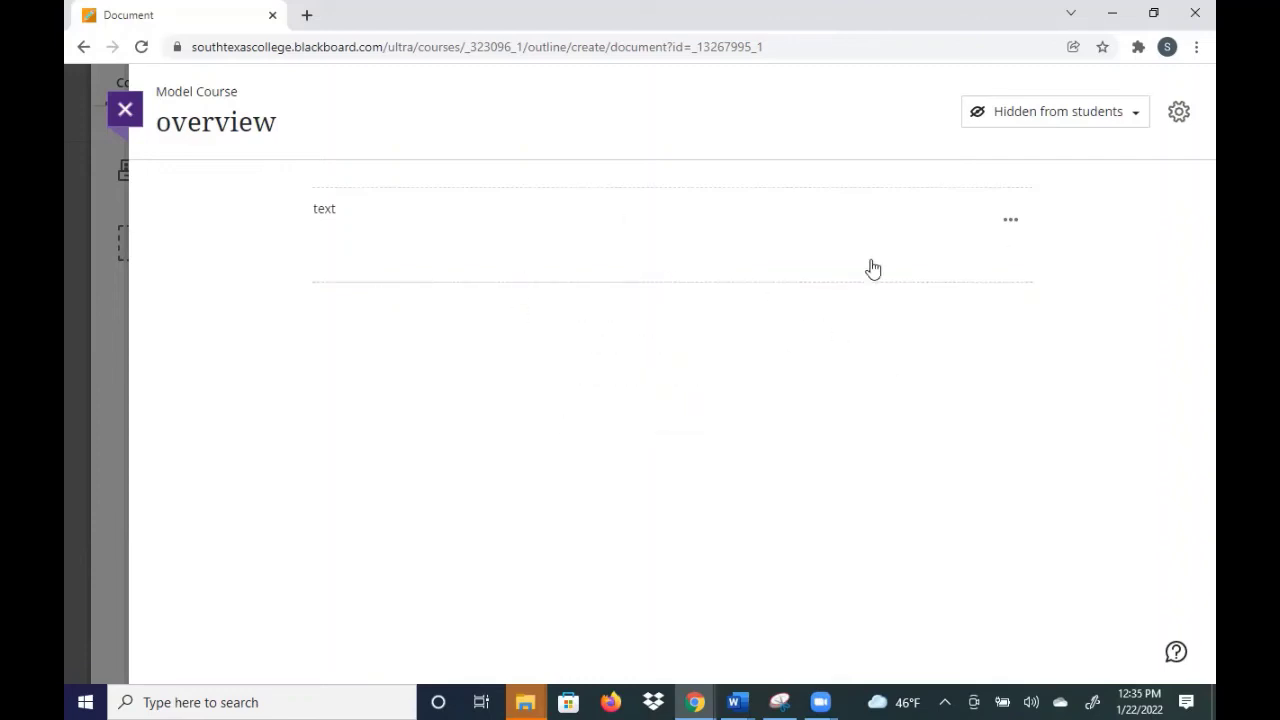
pyautogui.click(126, 122)
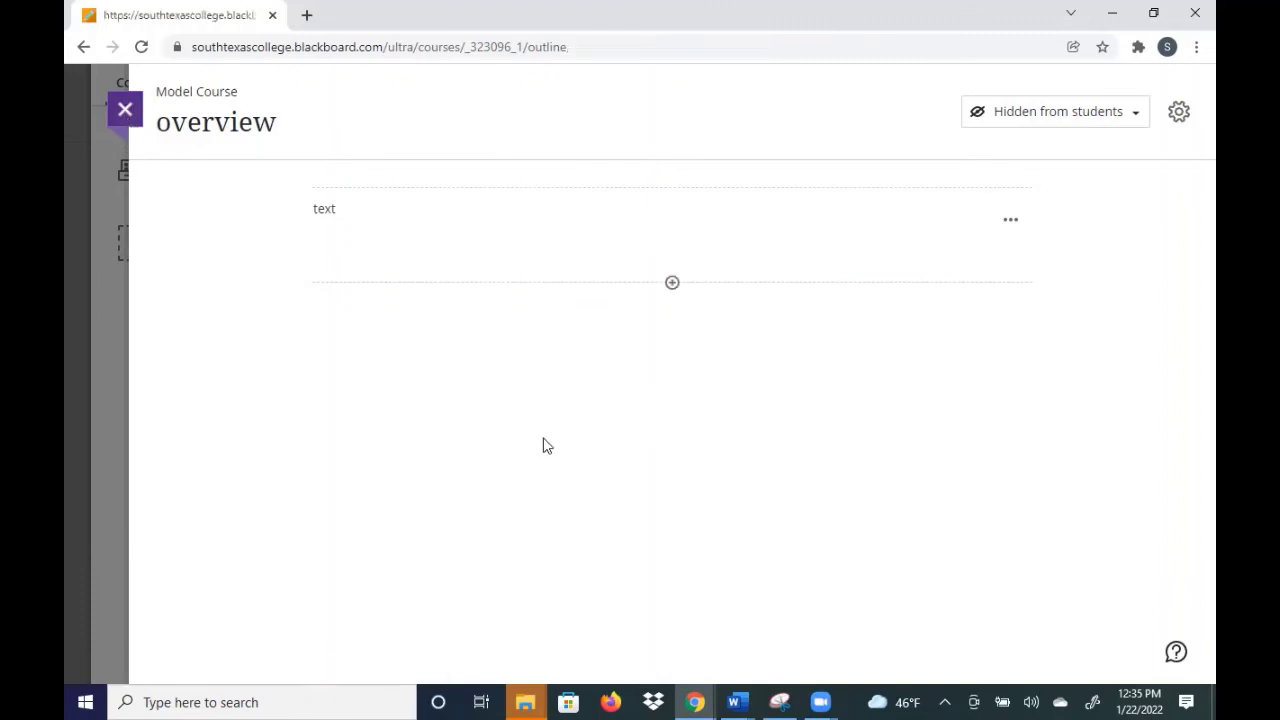
pyautogui.scroll(-2, 723, 502)
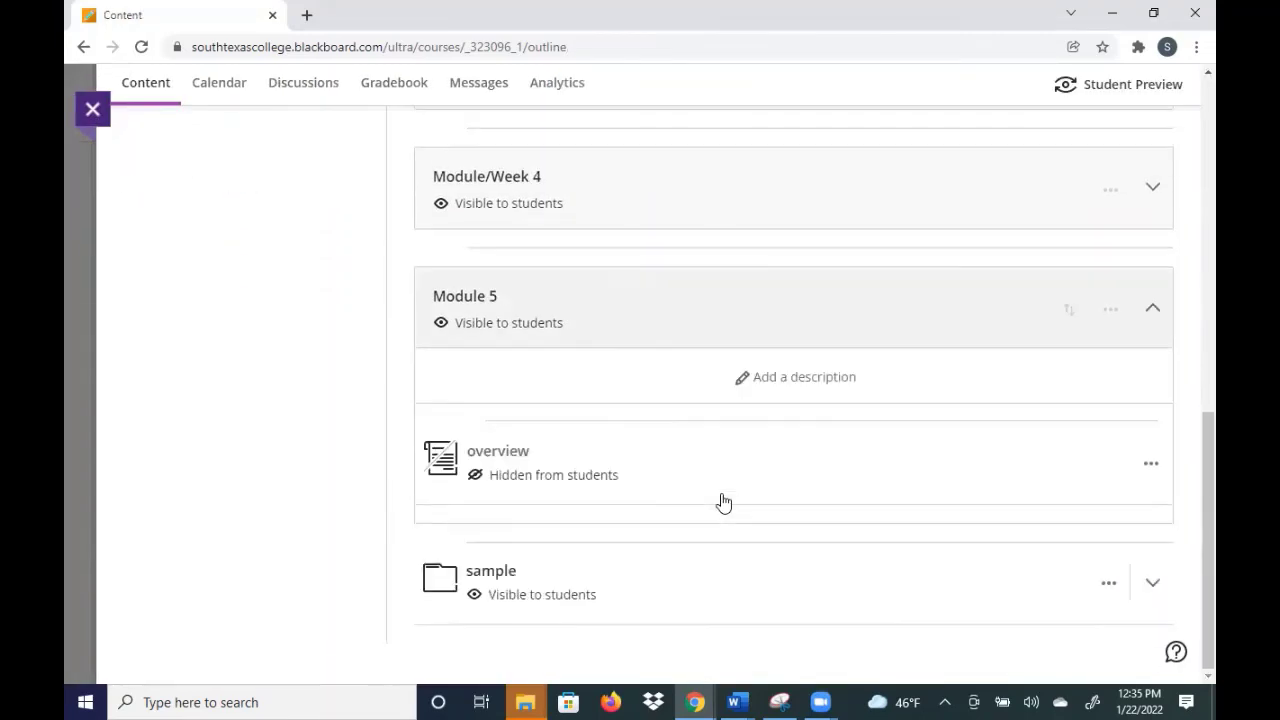